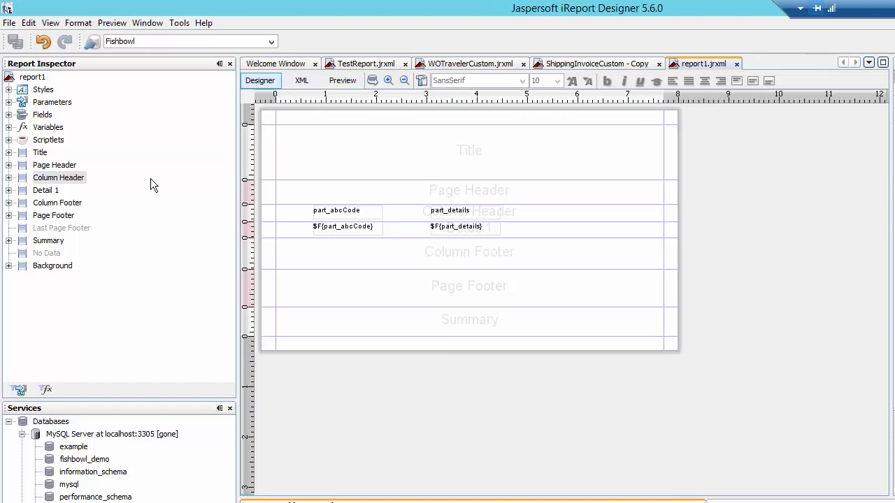
- Start a new report from the Blank A4 template using the report wizard
{"action": "left_click", "coordinate": [8, 24]}
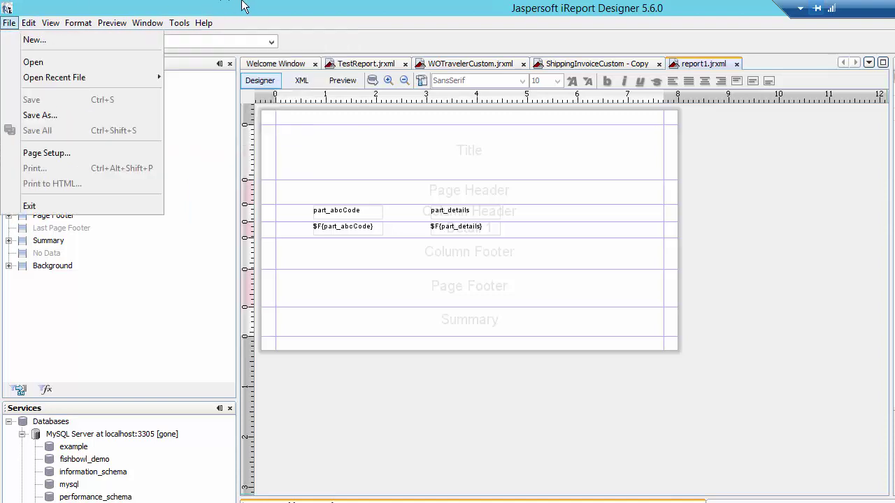
{"action": "left_click", "coordinate": [478, 11]}
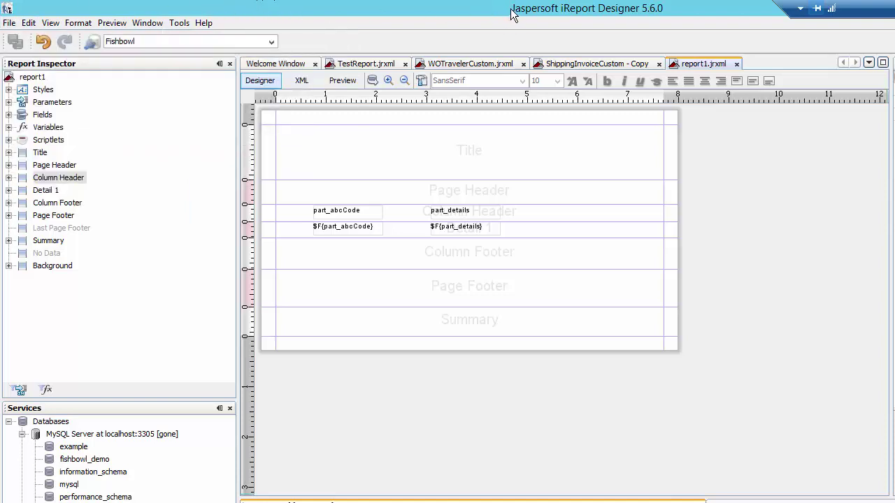
{"action": "left_click", "coordinate": [11, 23]}
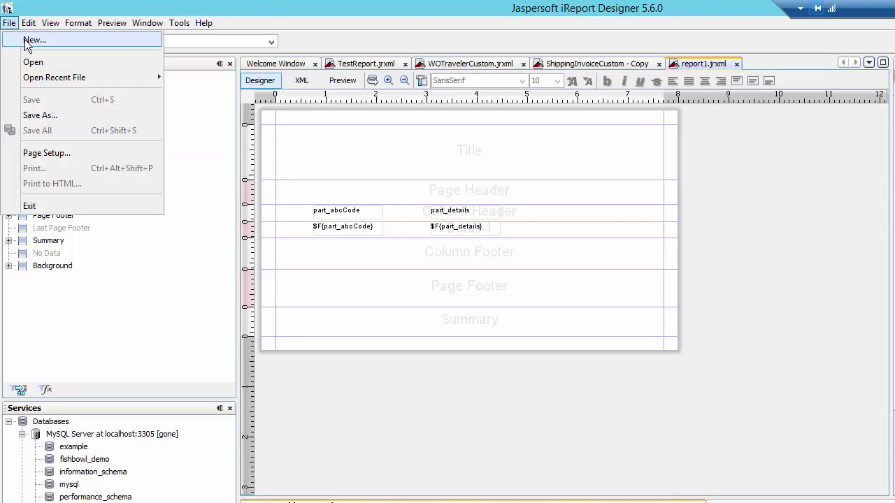
{"action": "left_click", "coordinate": [32, 40]}
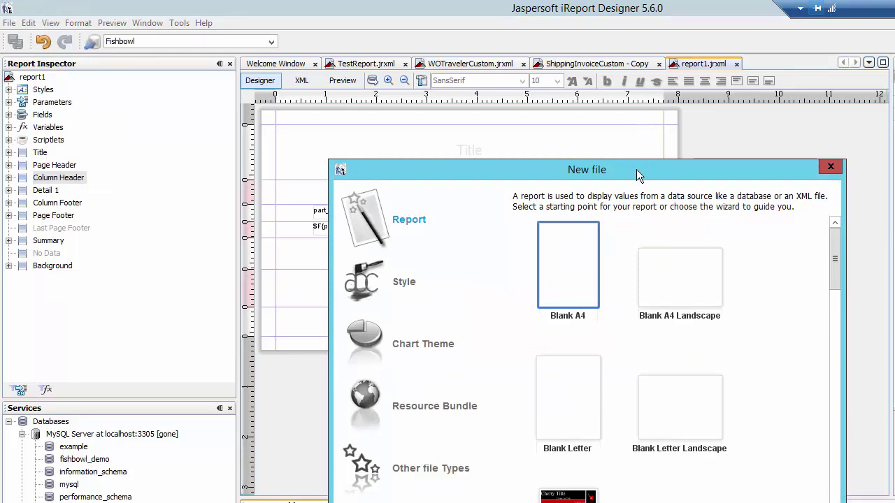
{"action": "left_click_drag", "start_coordinate": [586, 161], "coordinate": [599, 88]}
{"action": "left_click", "coordinate": [738, 447]}
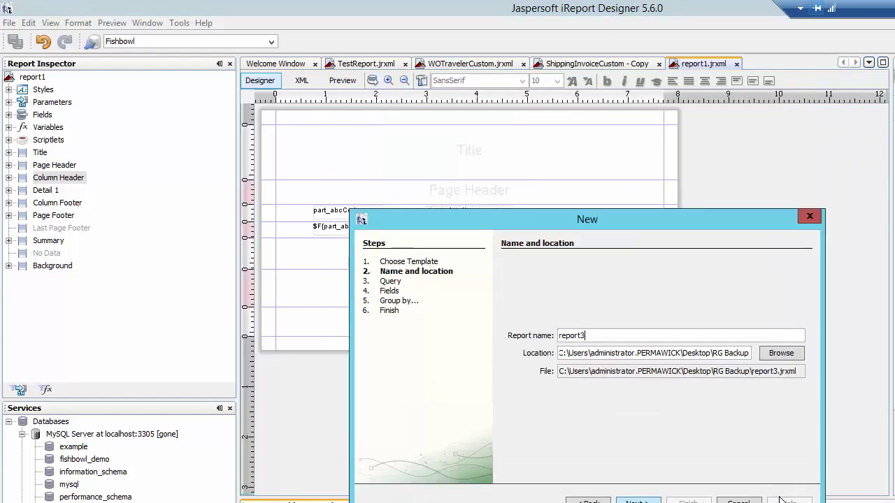
- Name the new report POReport, keep its default location, and continue to the query stage
{"action": "left_click_drag", "start_coordinate": [595, 220], "coordinate": [585, 150]}
{"action": "double_click", "coordinate": [542, 267]}
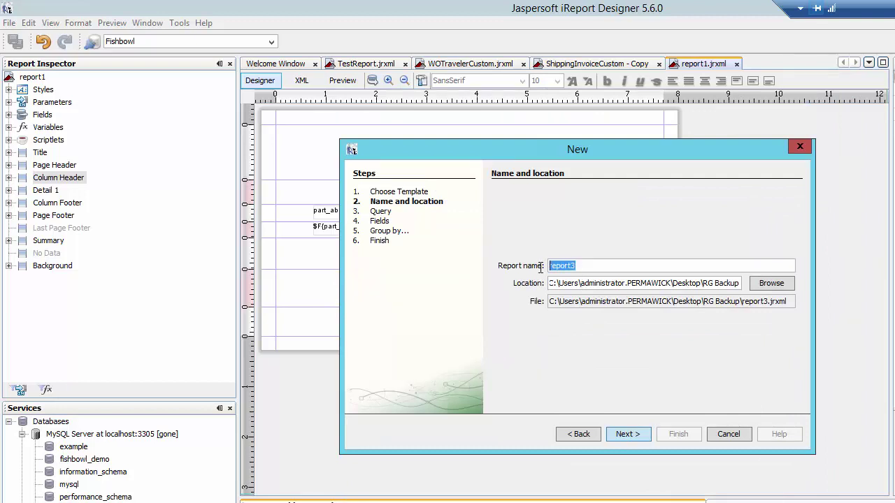
{"action": "type", "text": "Po"}
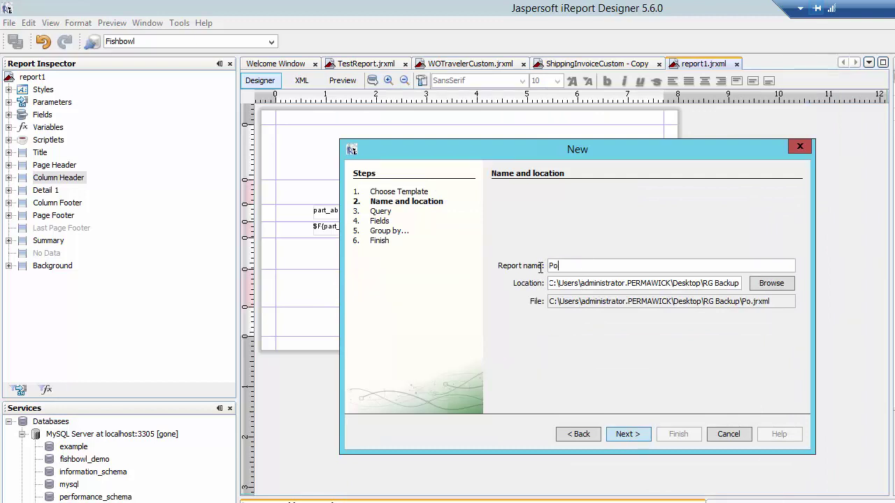
{"action": "key", "text": "BackSpace"}
{"action": "type", "text": "OReport"}
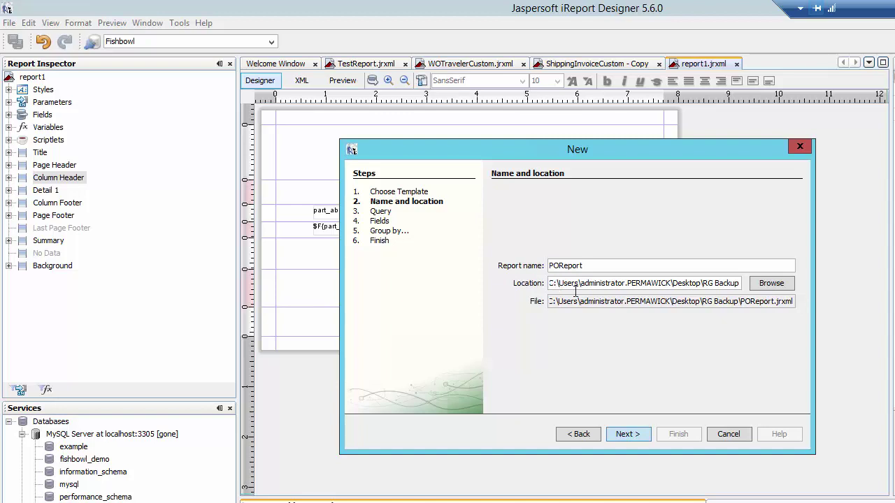
{"action": "left_click", "coordinate": [626, 432]}
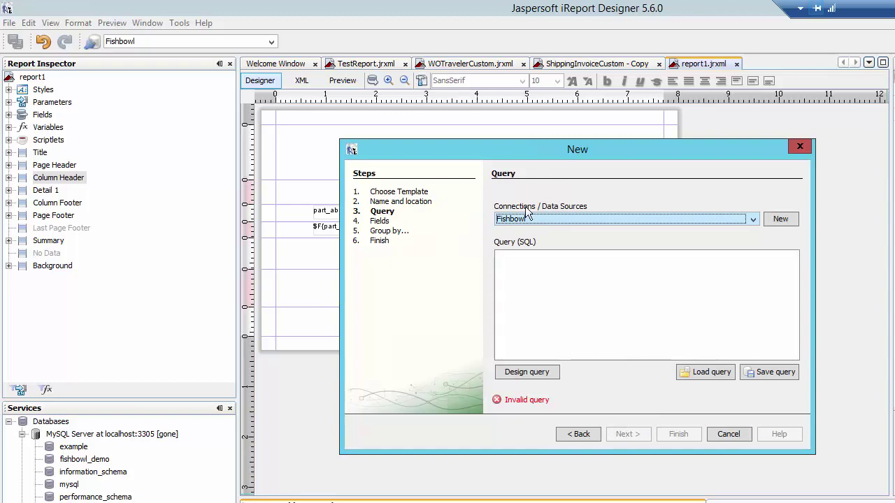
- Keep the Fishbowl connection and open the visual designer for the report's SQL query
{"action": "left_click", "coordinate": [545, 260]}
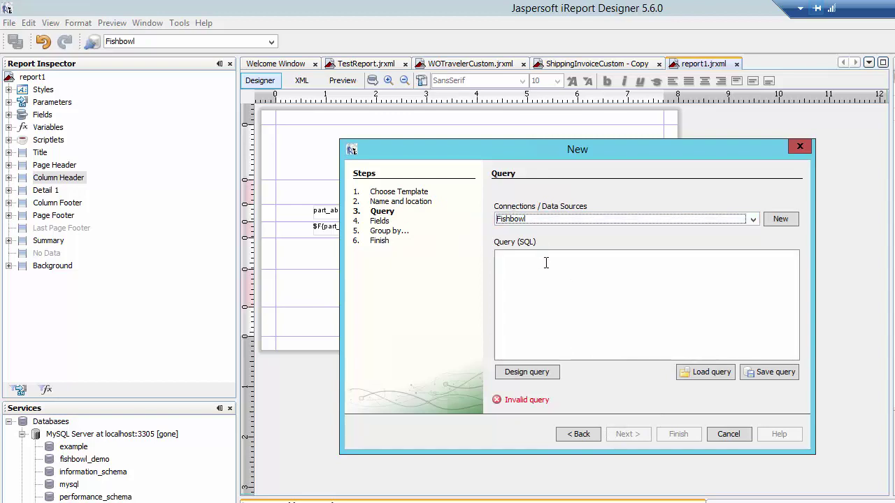
{"action": "left_click", "coordinate": [546, 262]}
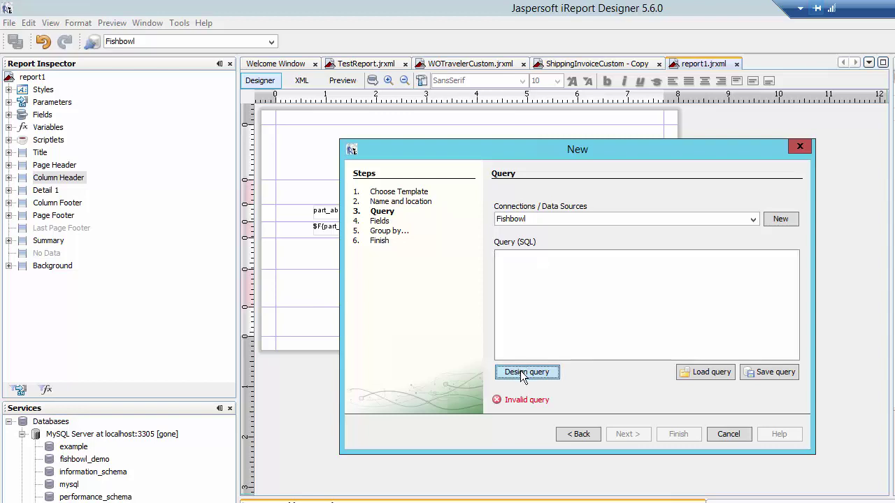
{"action": "left_click", "coordinate": [549, 378]}
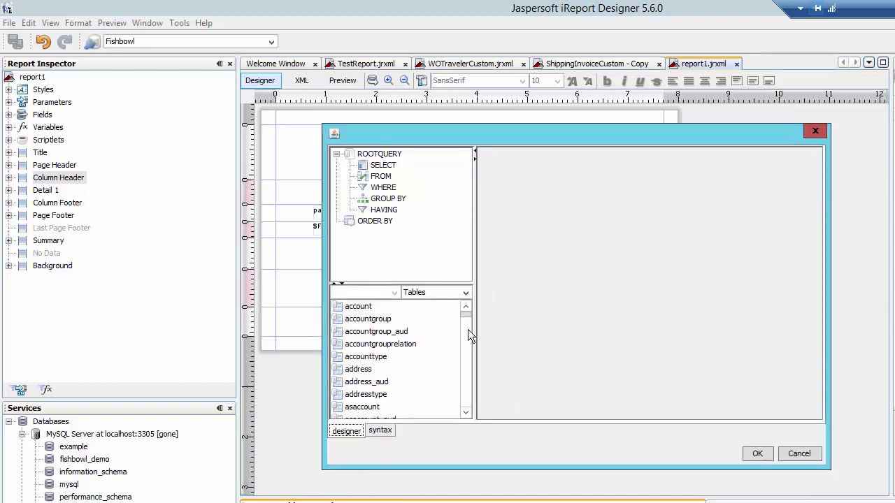
- Look through the query designer's list of database tables, covering the part, purchase order and product tables
{"action": "left_click_drag", "start_coordinate": [468, 318], "coordinate": [467, 353]}
{"action": "scroll", "coordinate": [397, 357], "scroll_direction": "up", "scroll_amount": 7}
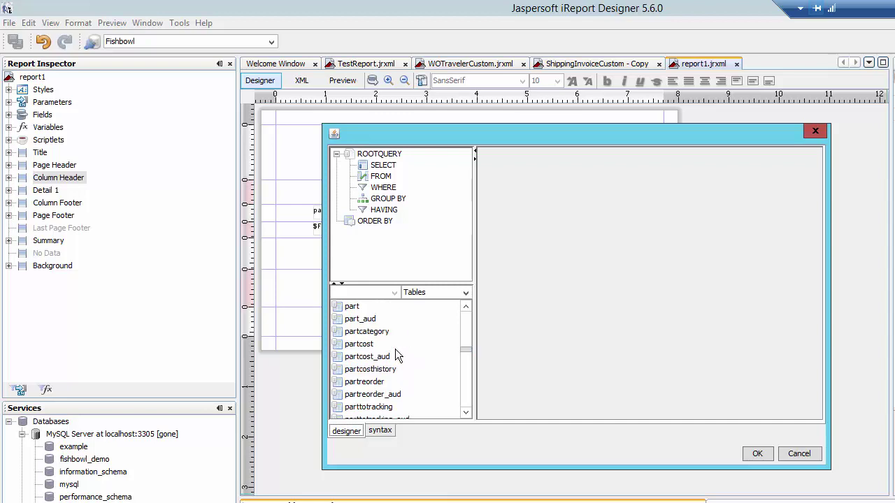
{"action": "scroll", "coordinate": [397, 357], "scroll_direction": "down", "scroll_amount": 2}
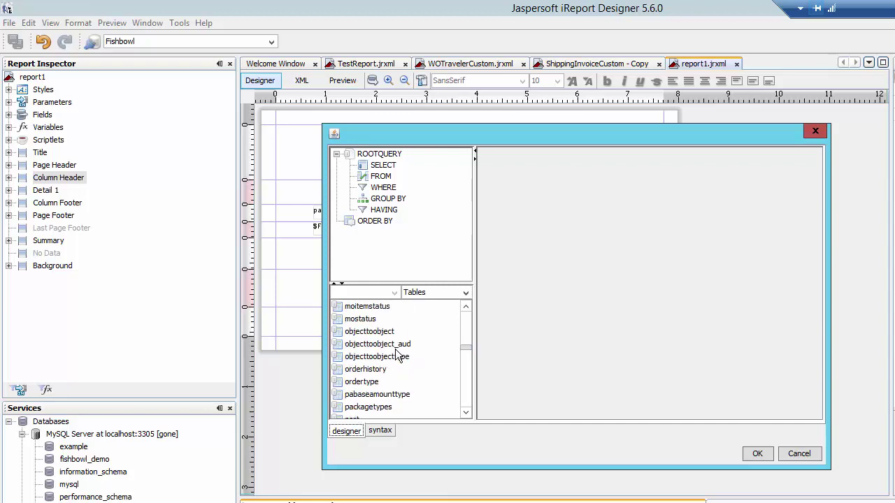
{"action": "scroll", "coordinate": [396, 356], "scroll_direction": "down", "scroll_amount": 1}
{"action": "scroll", "coordinate": [397, 357], "scroll_direction": "down", "scroll_amount": 10}
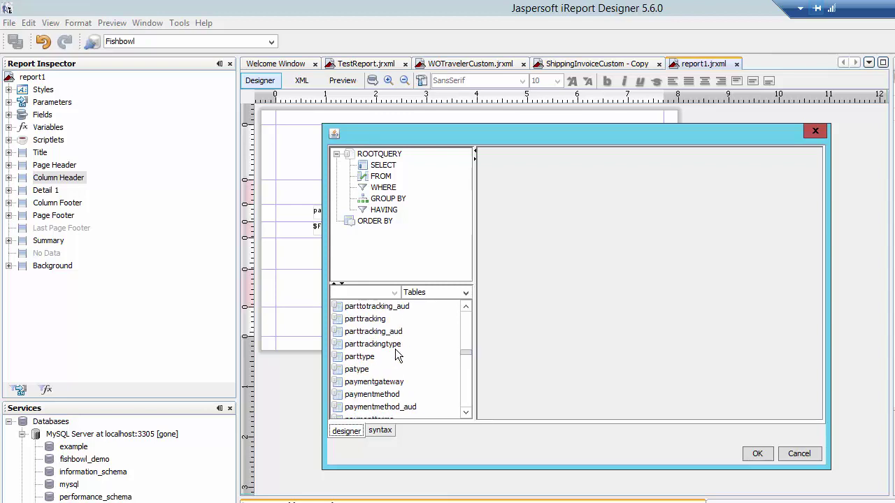
{"action": "scroll", "coordinate": [395, 351], "scroll_direction": "down", "scroll_amount": 5}
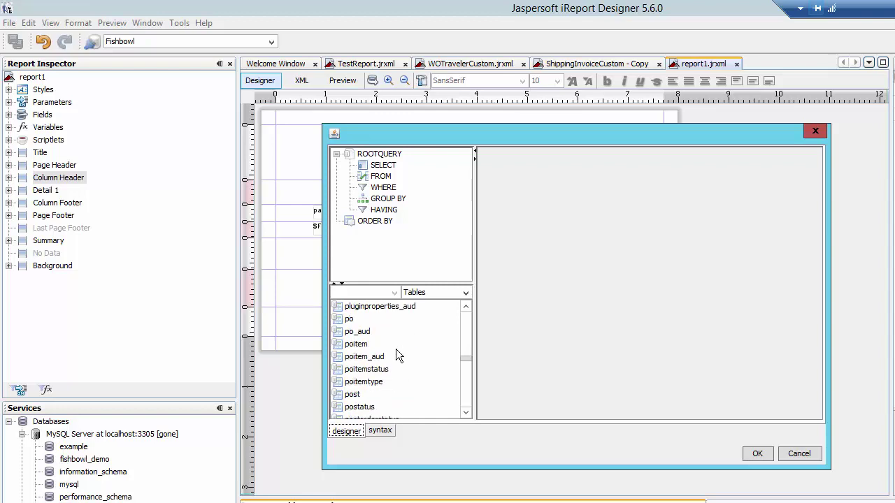
{"action": "scroll", "coordinate": [396, 357], "scroll_direction": "down", "scroll_amount": 7}
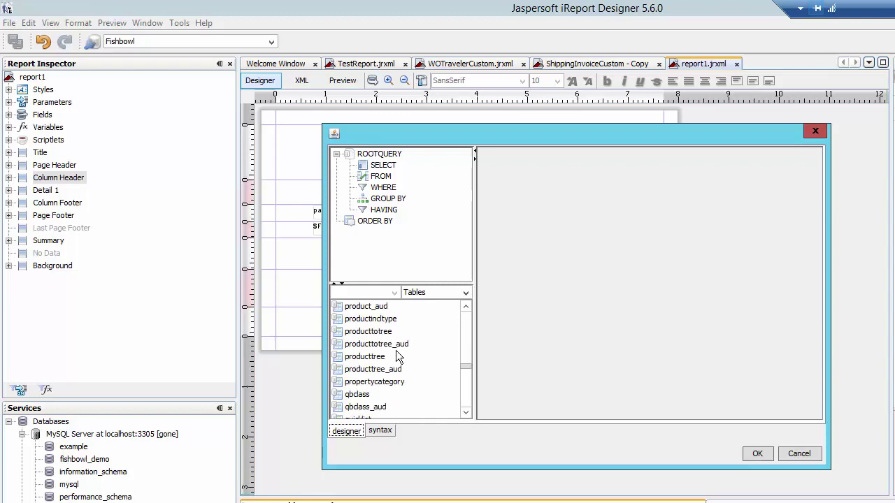
{"action": "scroll", "coordinate": [397, 357], "scroll_direction": "up", "scroll_amount": 1}
{"action": "scroll", "coordinate": [397, 356], "scroll_direction": "down", "scroll_amount": 2}
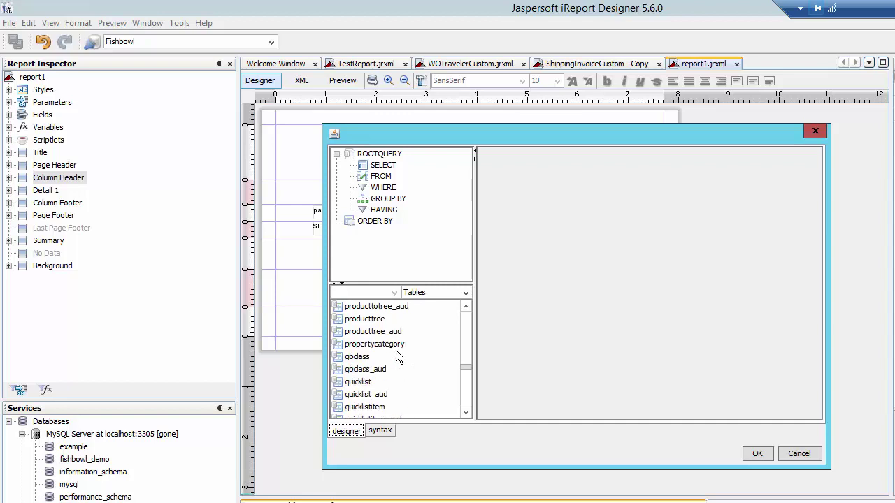
{"action": "scroll", "coordinate": [396, 353], "scroll_direction": "up", "scroll_amount": 3}
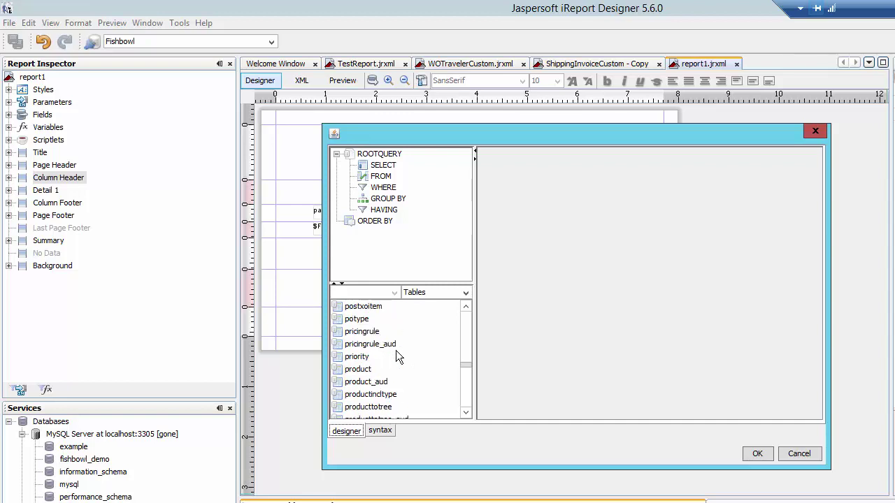
- Add the po table with all its columns to the query and accept the designed query
{"action": "scroll", "coordinate": [396, 353], "scroll_direction": "up", "scroll_amount": 6}
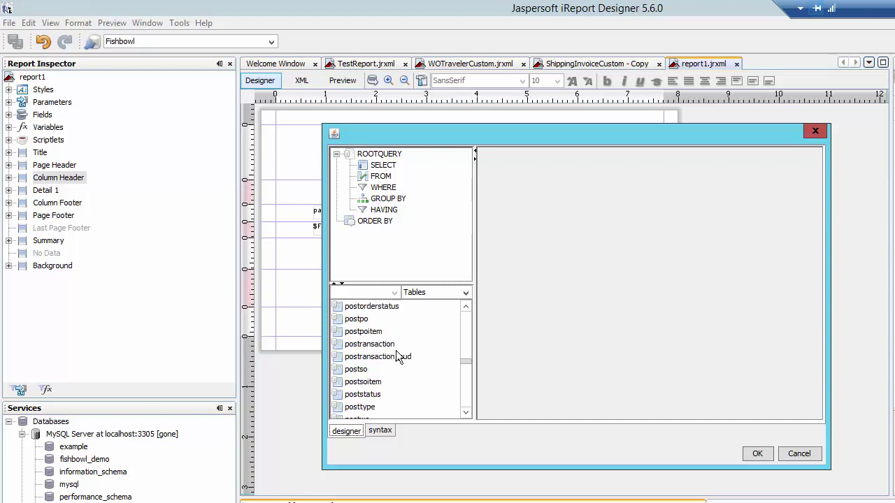
{"action": "scroll", "coordinate": [396, 354], "scroll_direction": "up", "scroll_amount": 2}
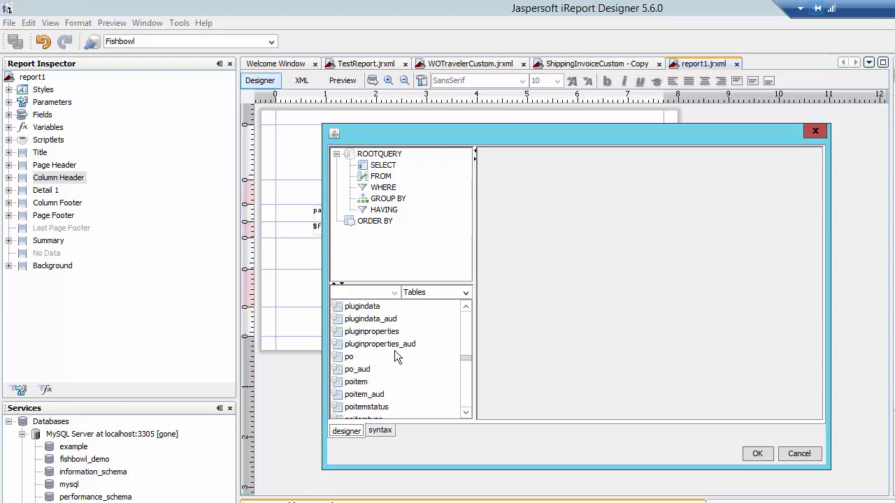
{"action": "double_click", "coordinate": [354, 358]}
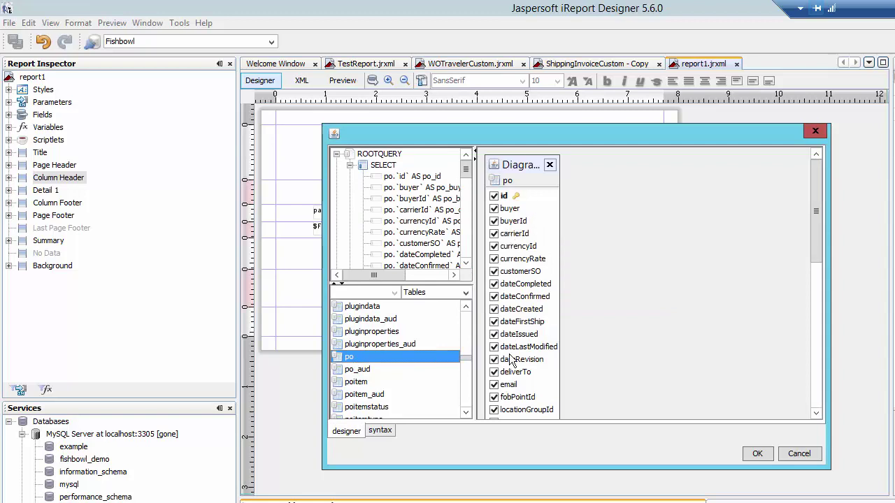
{"action": "left_click", "coordinate": [756, 454]}
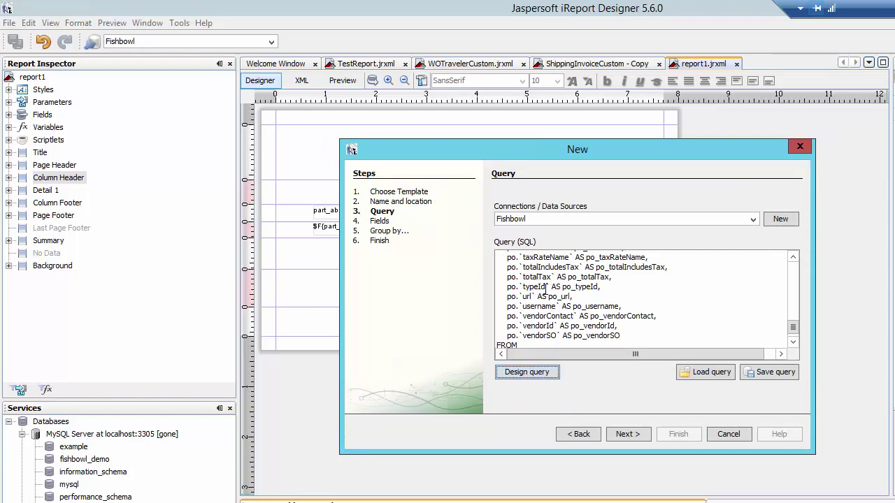
- Include the fields po_buyer, po_customerSO and po_dateCreated in the report
{"action": "left_click", "coordinate": [630, 434]}
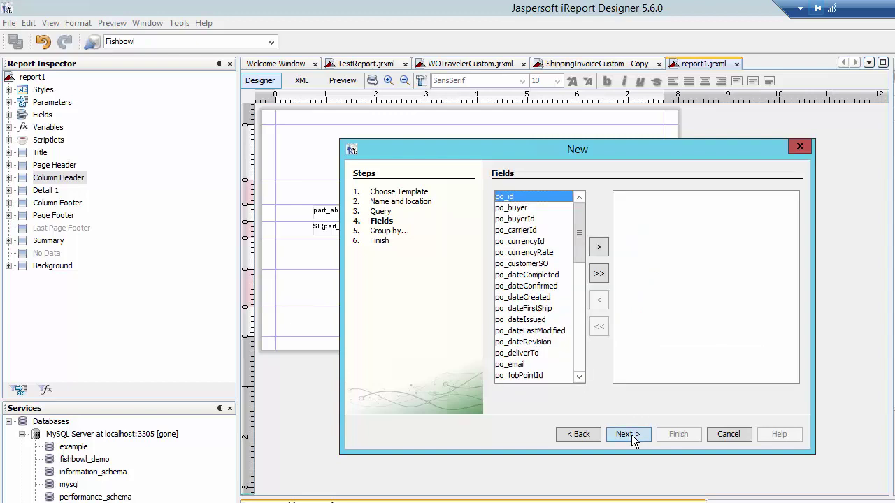
{"action": "left_click", "coordinate": [518, 207]}
{"action": "left_click", "coordinate": [600, 249]}
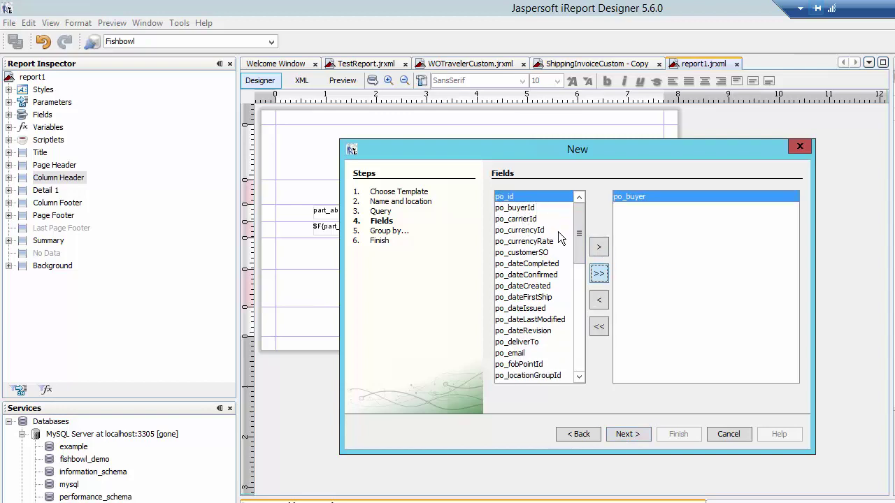
{"action": "left_click", "coordinate": [542, 253]}
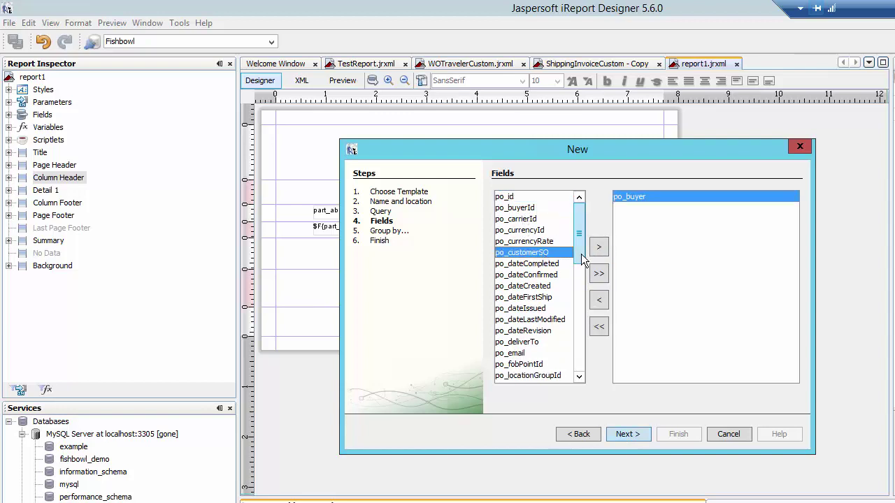
{"action": "left_click", "coordinate": [598, 248]}
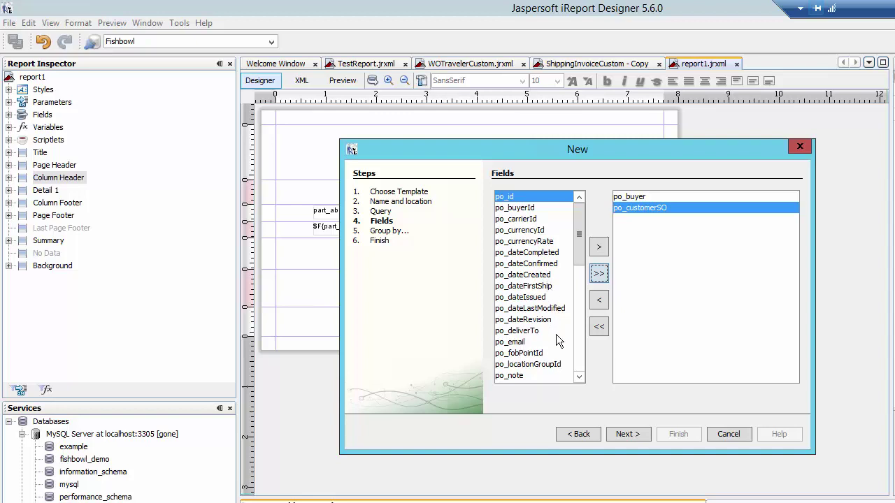
{"action": "left_click", "coordinate": [538, 277]}
{"action": "left_click", "coordinate": [598, 246]}
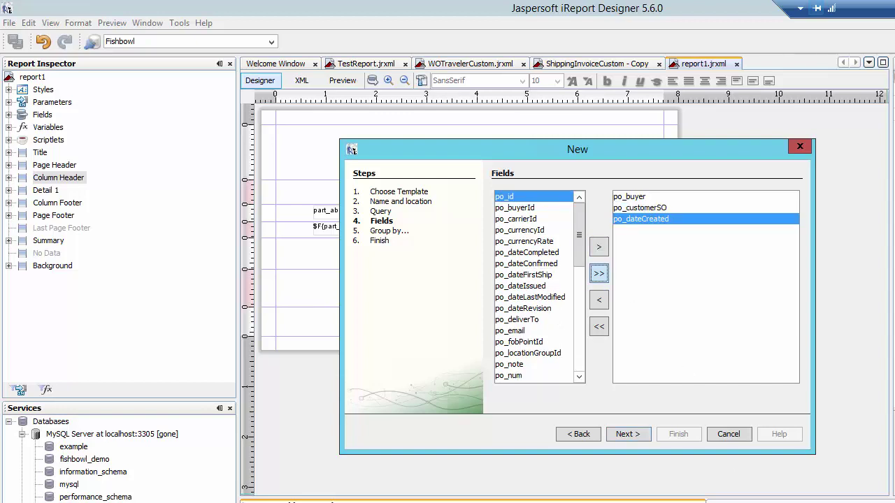
- Leave the report without any grouping and finish the wizard to generate it
{"action": "left_click", "coordinate": [626, 434]}
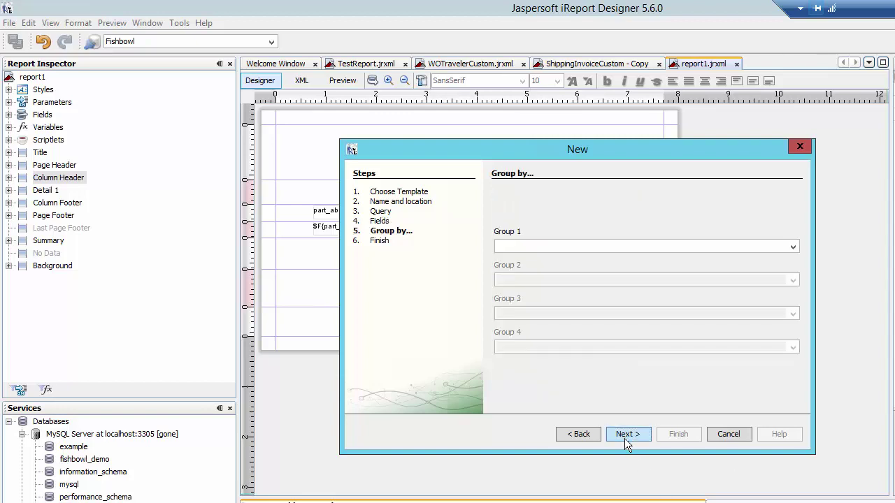
{"action": "left_click", "coordinate": [626, 434]}
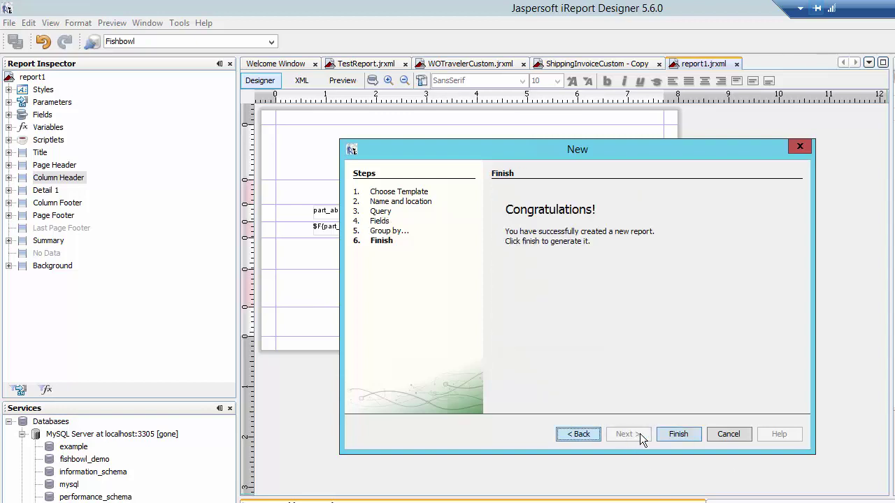
{"action": "left_click", "coordinate": [666, 432]}
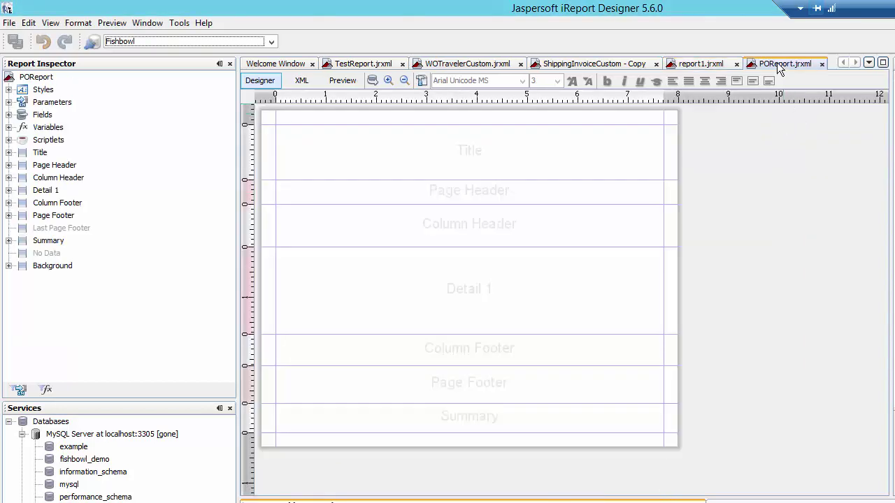
- Reposition the POReport.jrxml document directly after the Welcome Window and make it the active report
{"action": "left_click_drag", "start_coordinate": [778, 68], "coordinate": [369, 58]}
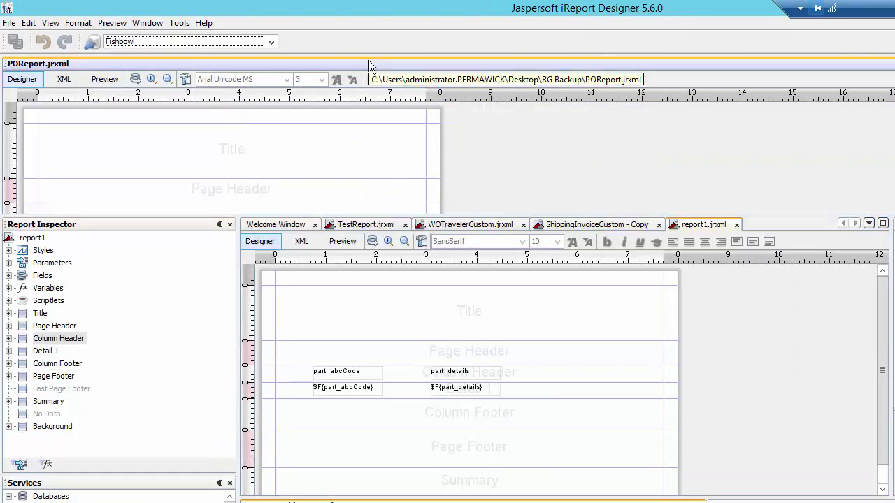
{"action": "left_click_drag", "start_coordinate": [245, 63], "coordinate": [589, 363]}
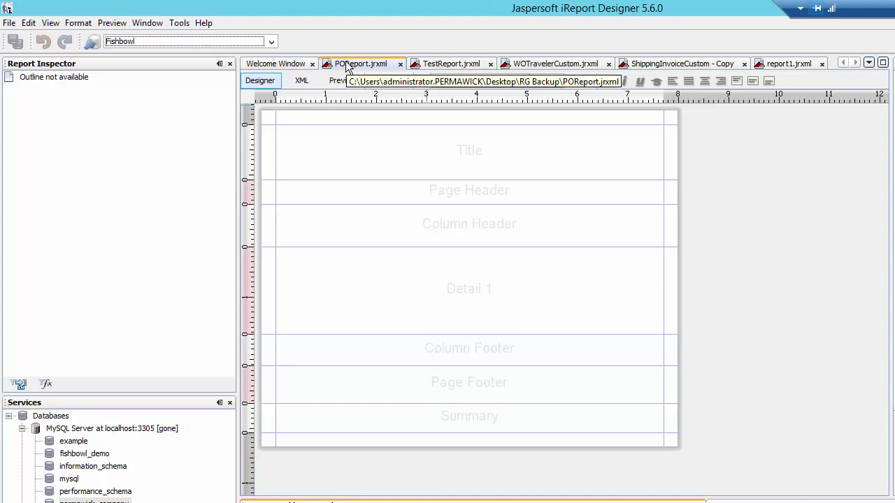
{"action": "left_click", "coordinate": [271, 66]}
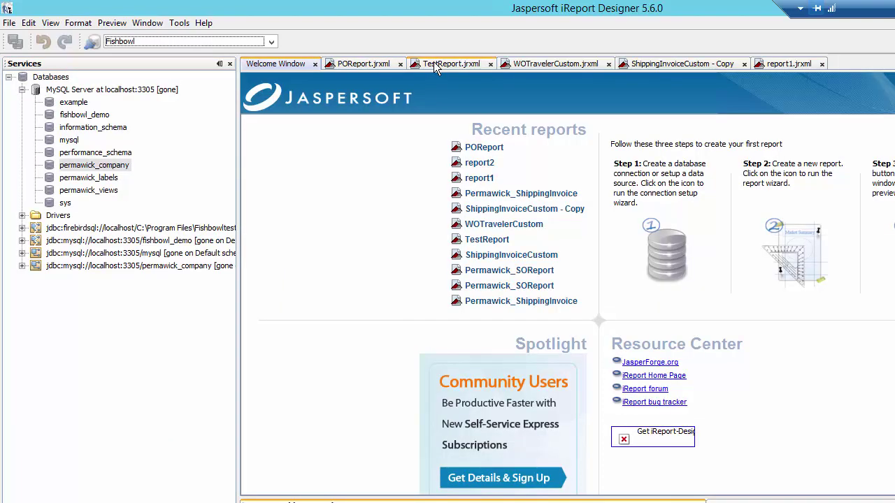
{"action": "left_click", "coordinate": [437, 65]}
{"action": "left_click", "coordinate": [373, 65]}
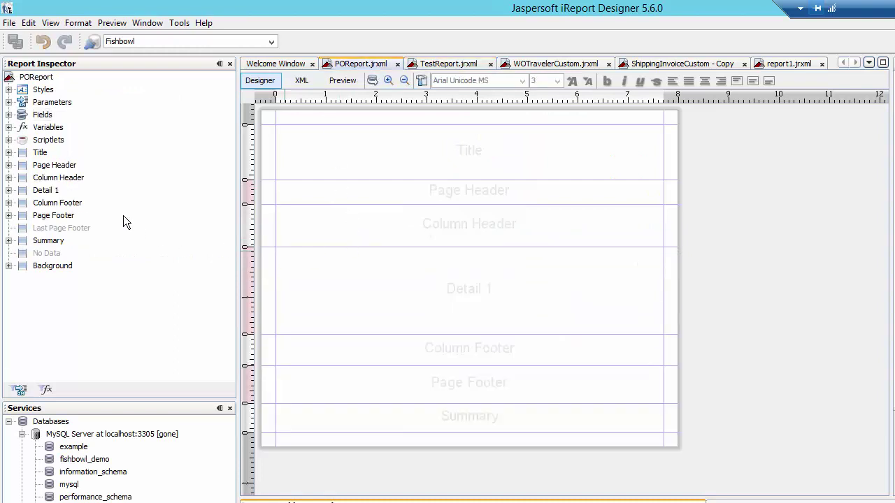
- Place the po_buyer field in the Detail 1 band and shrink the Column Header and Detail 1 bands to fit closely around their contents
{"action": "left_click", "coordinate": [9, 114]}
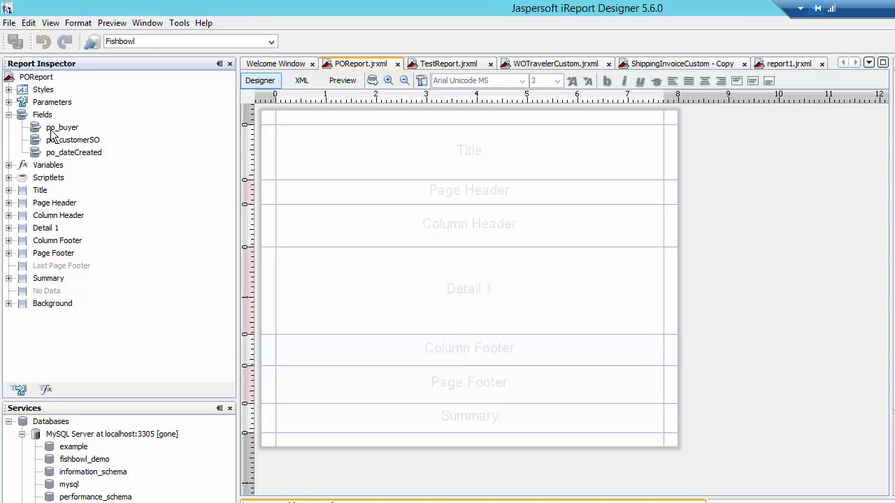
{"action": "left_click_drag", "start_coordinate": [51, 130], "coordinate": [305, 259]}
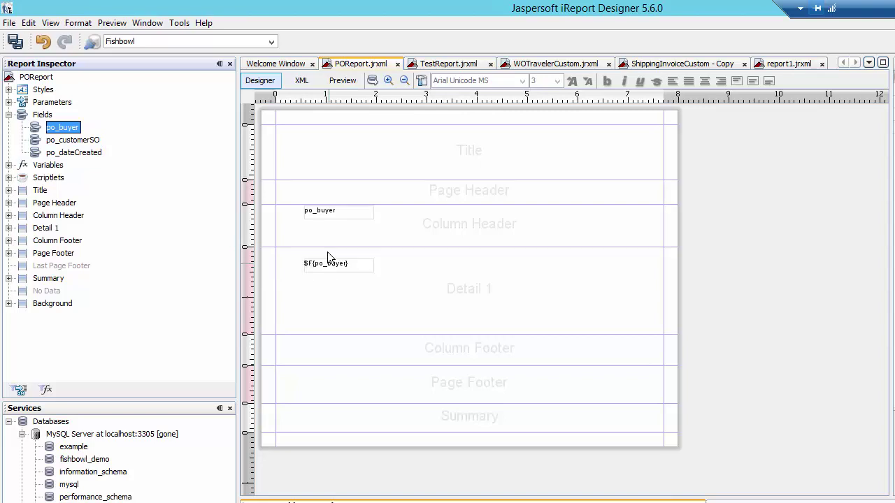
{"action": "left_click_drag", "start_coordinate": [329, 259], "coordinate": [329, 249]}
{"action": "left_click_drag", "start_coordinate": [329, 335], "coordinate": [330, 268]}
{"action": "left_click_drag", "start_coordinate": [441, 246], "coordinate": [442, 225]}
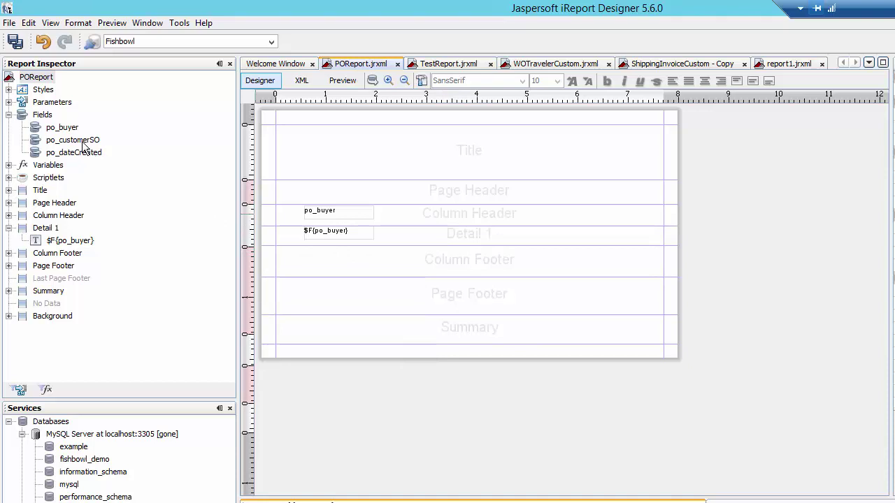
- Place the po_customerSO and po_dateCreated fields in the Detail 1 band, in one row to the right of po_buyer, and preview the report
{"action": "left_click_drag", "start_coordinate": [91, 141], "coordinate": [337, 222]}
{"action": "left_click_drag", "start_coordinate": [391, 235], "coordinate": [404, 235]}
{"action": "left_click", "coordinate": [404, 239]}
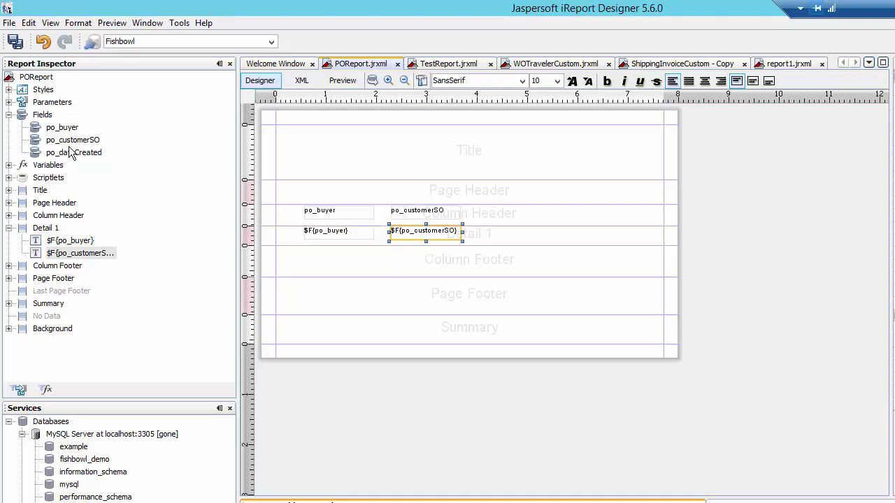
{"action": "left_click_drag", "start_coordinate": [74, 155], "coordinate": [113, 166]}
{"action": "left_click_drag", "start_coordinate": [325, 196], "coordinate": [507, 233]}
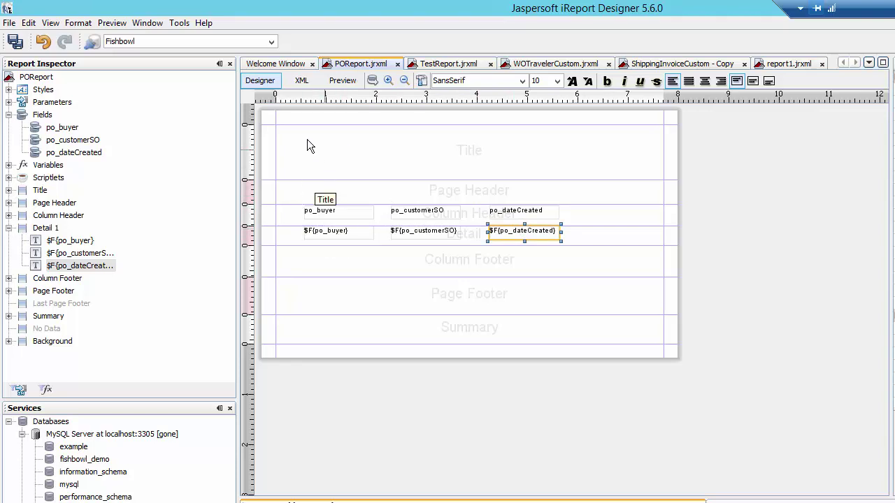
{"action": "left_click", "coordinate": [342, 81]}
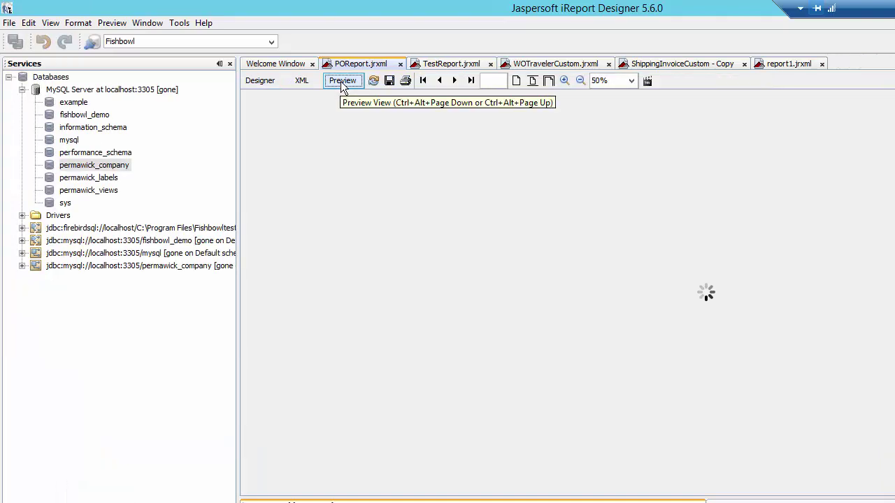